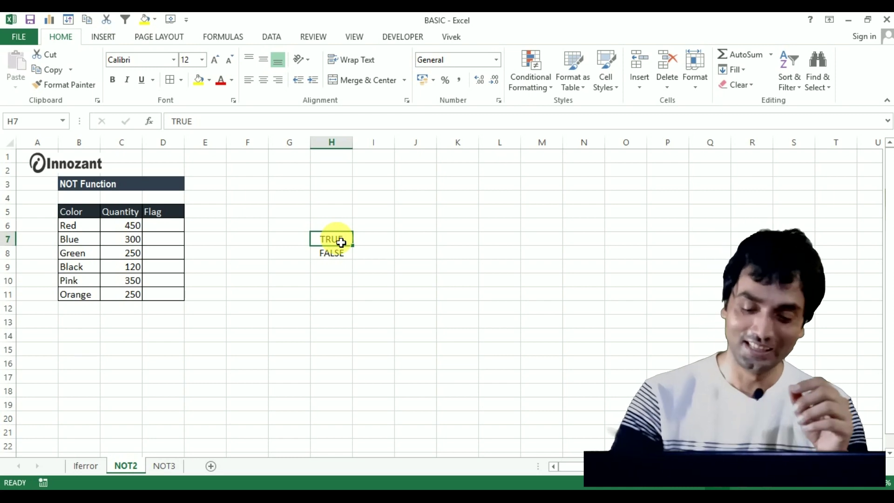
{"action": "key", "text": "Down"}
{"action": "key", "text": "Up"}
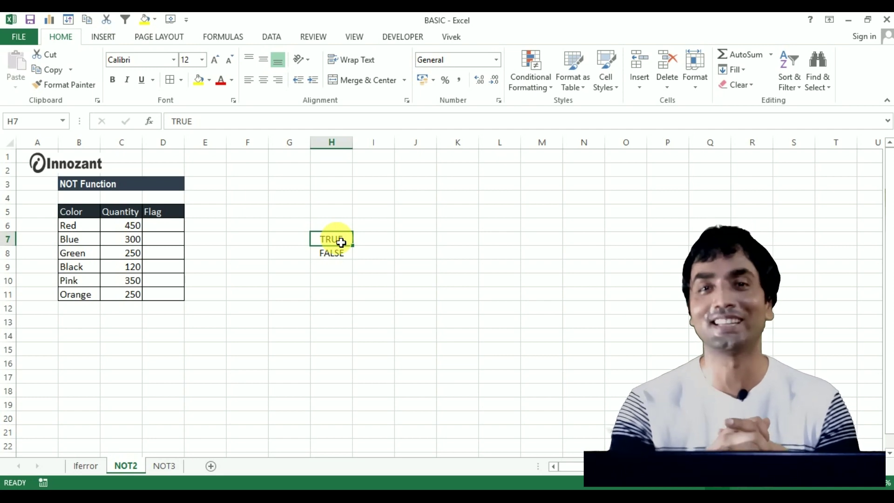
{"action": "key", "text": "Right"}
{"action": "key", "text": "Right"}
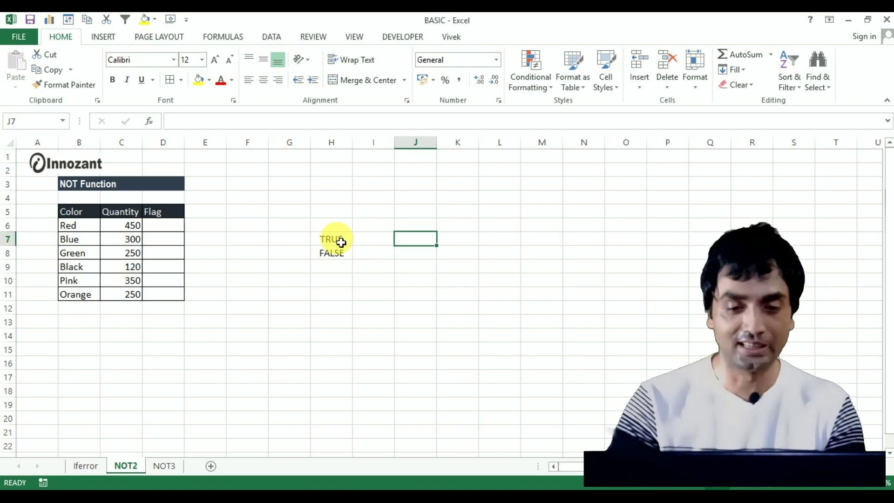
{"action": "key", "text": "Left"}
{"action": "key", "text": "Left"}
{"action": "key", "text": "Right"}
{"action": "key", "text": "Down"}
{"action": "key", "text": "Left"}
{"action": "key", "text": "Up"}
{"action": "key", "text": "Right"}
{"action": "key", "text": "Left"}
{"action": "key", "text": "Down"}
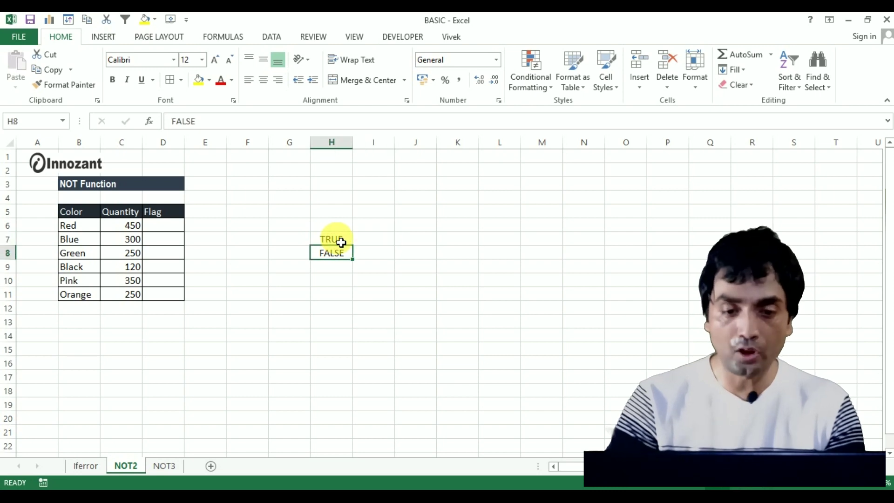
Step: Clear the sample TRUE and FALSE values from cells H7:H9
{"action": "key", "text": "Up"}
{"action": "key", "text": "shift+Down"}
{"action": "key", "text": "shift+Down"}
{"action": "key", "text": "Delete"}
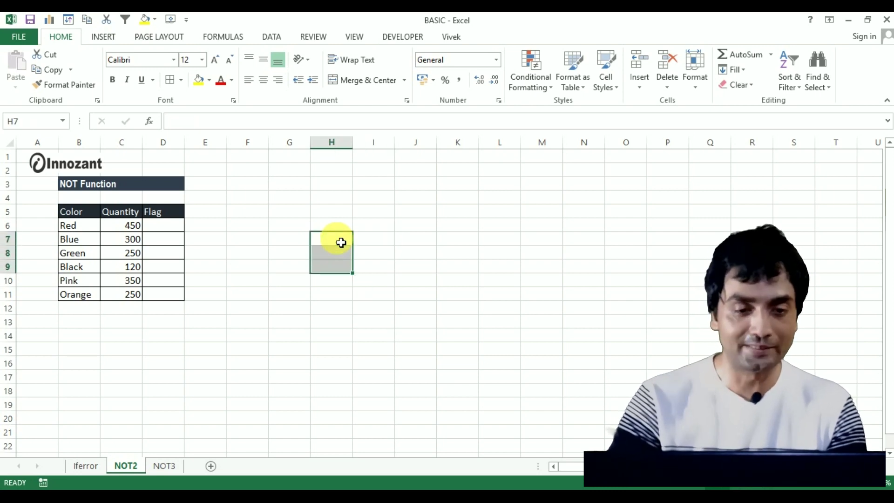
Step: Begin an IF formula in the first Flag cell, D6, with the logical test OR(B6="Red",B6="Blue")
{"action": "key", "text": "Left"}
{"action": "key", "text": "Left"}
{"action": "key", "text": "Left"}
{"action": "key", "text": "Left"}
{"action": "key", "text": "Up"}
{"action": "type", "text": "=if"}
{"action": "key", "text": "Tab"}
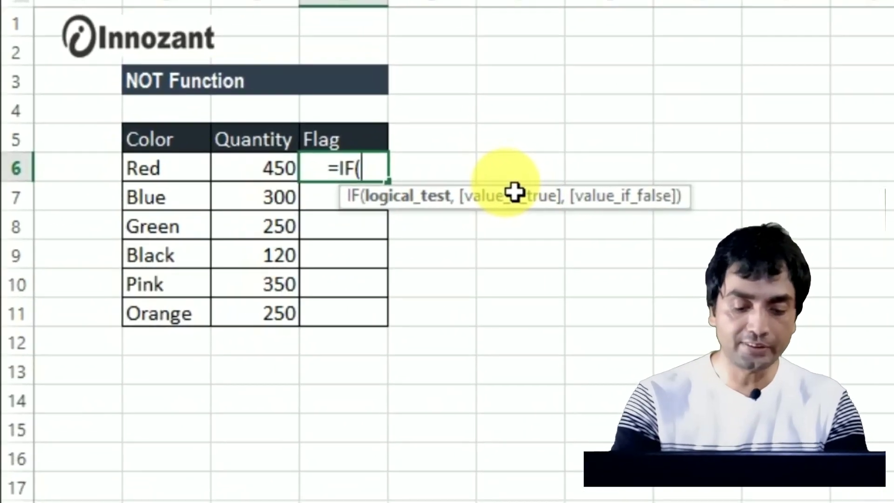
{"action": "type", "text": "or"}
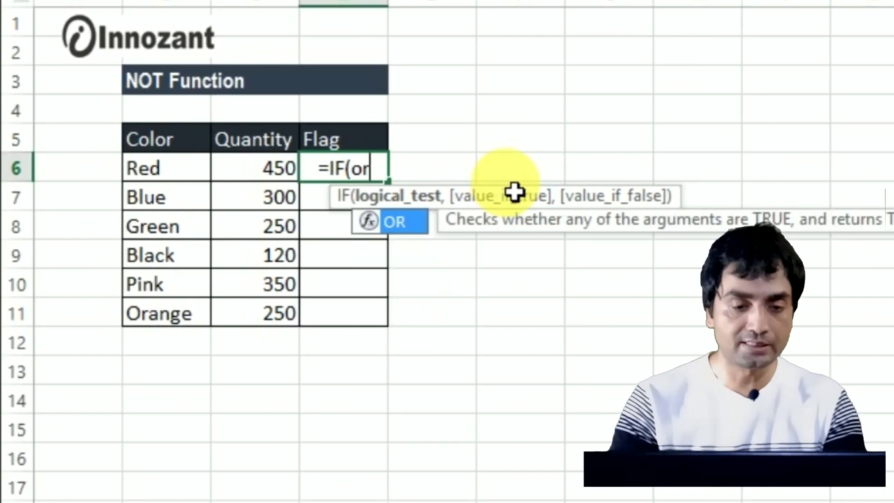
{"action": "key", "text": "Tab"}
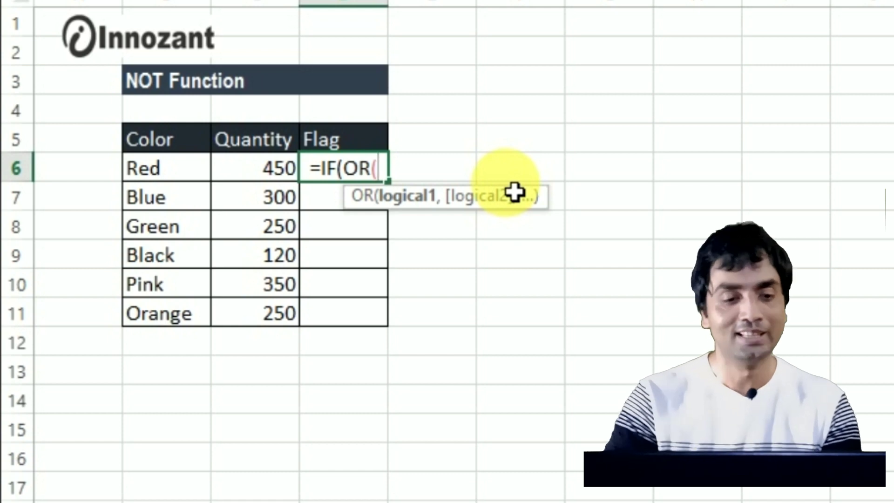
{"action": "left_click", "coordinate": [202, 176]}
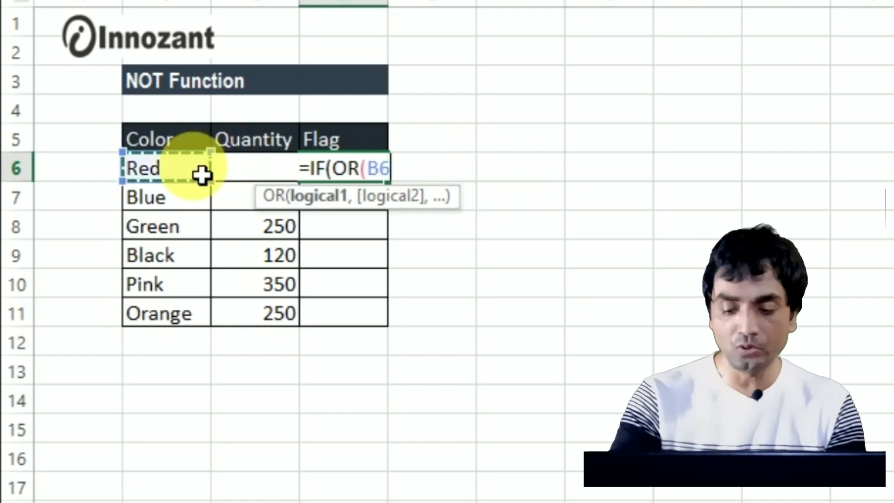
{"action": "type", "text": "=\"Red\","}
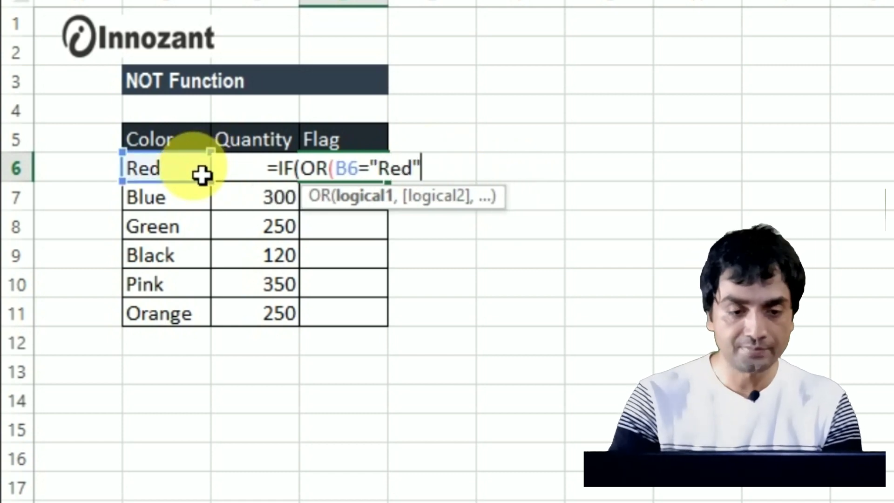
{"action": "left_click", "coordinate": [180, 176]}
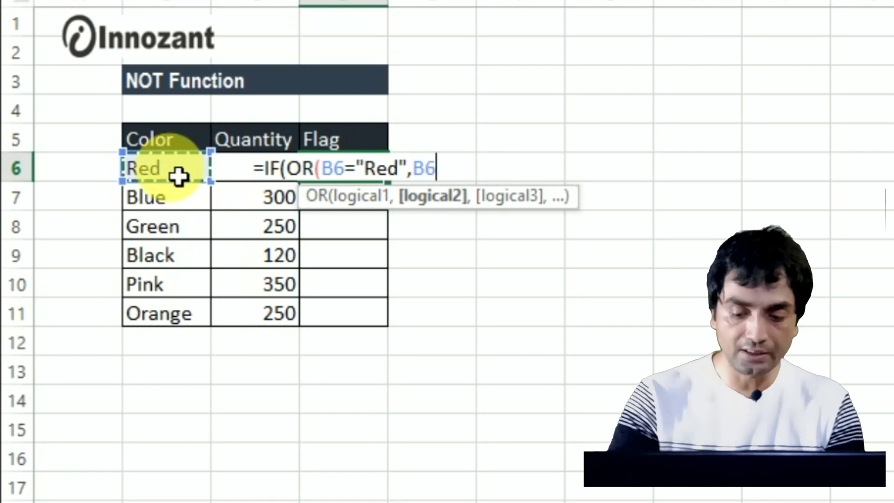
{"action": "type", "text": "=\"Bl"}
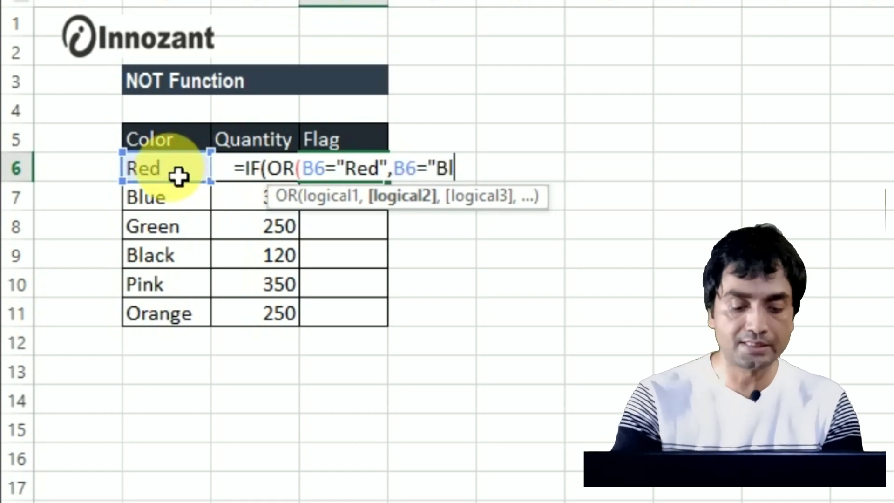
{"action": "type", "text": "ue\")"}
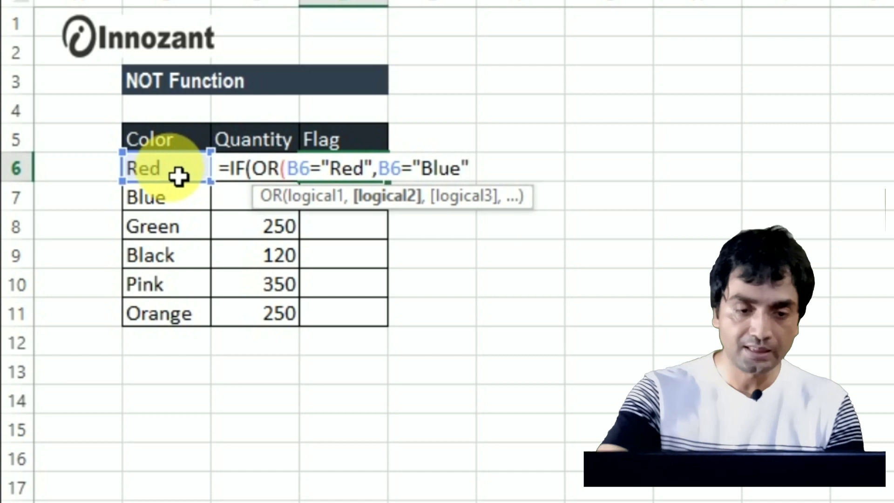
Step: Complete the D6 formula so it returns "X" when the test is true and an empty string "" otherwise
{"action": "type", "text": ","}
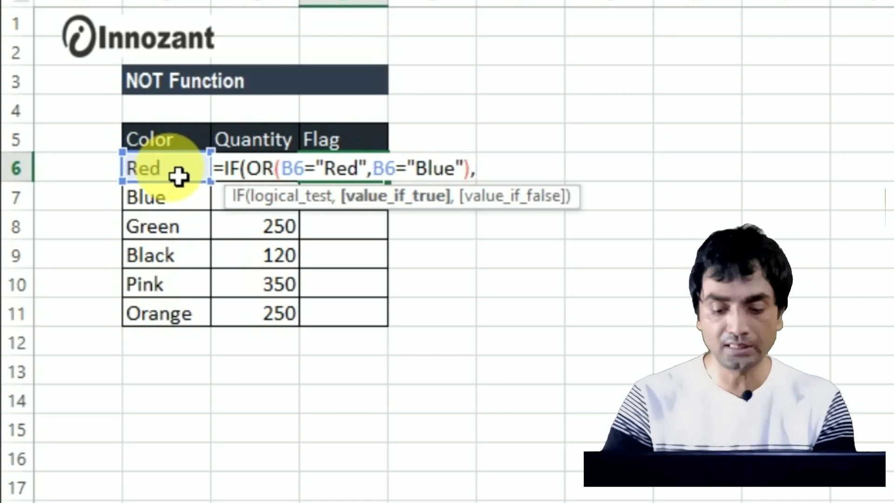
{"action": "type", "text": "\"X\",\""}
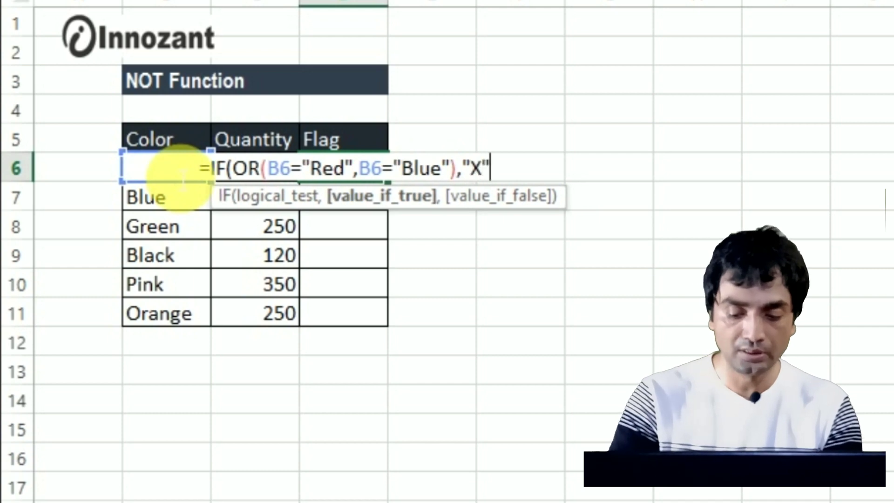
{"action": "type", "text": "\")"}
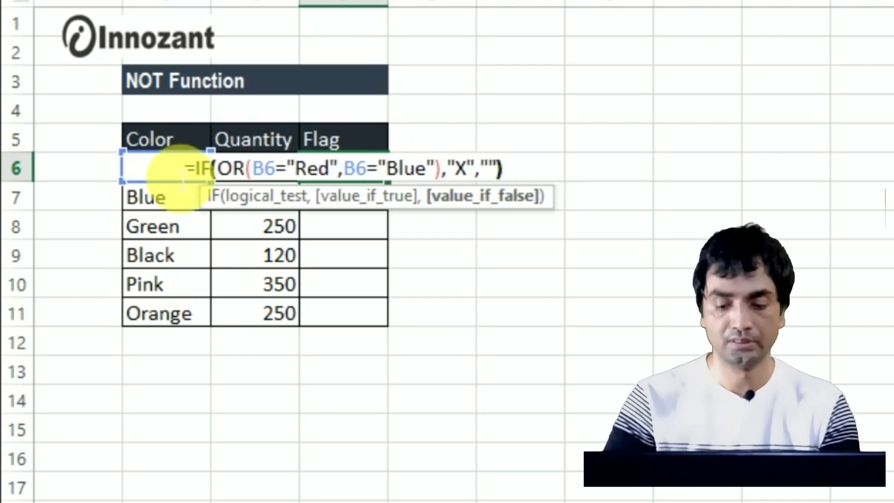
{"action": "key", "text": "Return"}
Step: Fill the D6 formula down the Flag column through D11
{"action": "key", "text": "Up"}
{"action": "key", "text": "shift+Down"}
{"action": "key", "text": "shift+Down"}
{"action": "key", "text": "shift+Down"}
{"action": "key", "text": "shift+Down"}
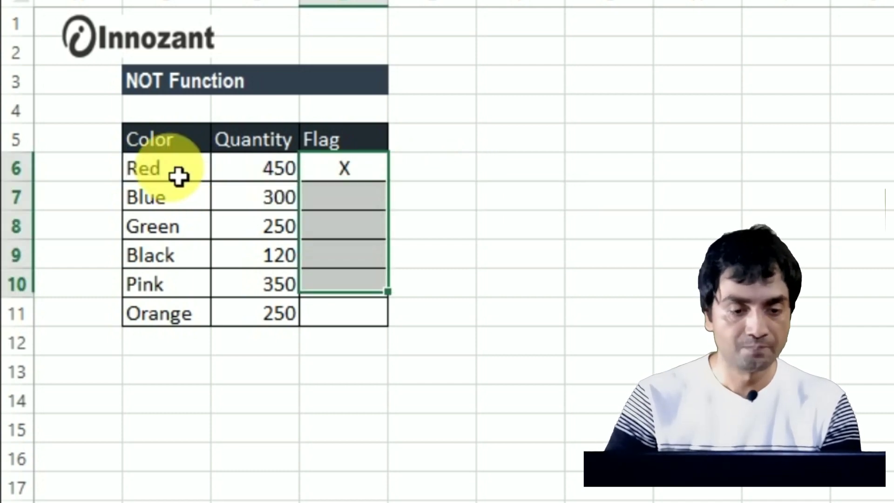
{"action": "key", "text": "shift+Down"}
{"action": "key", "text": "ctrl+d"}
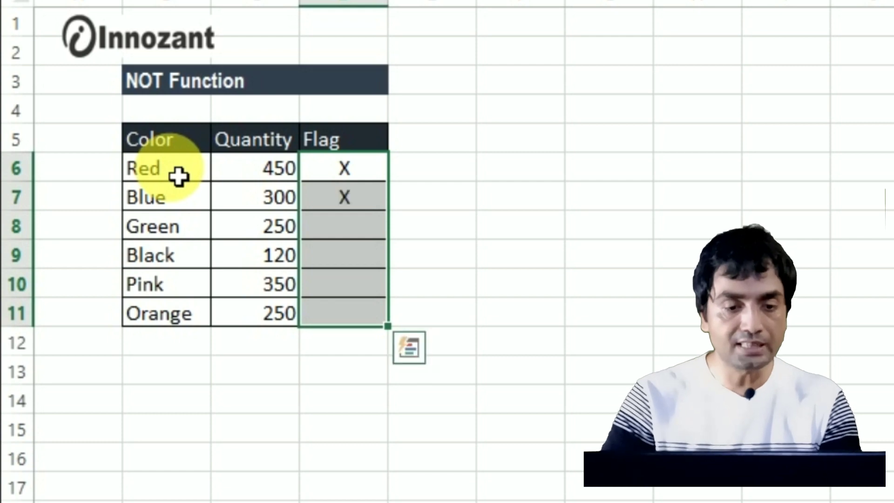
Step: Inspect the Flag formula in D6 and the Blue row's flag in D7
{"action": "left_click", "coordinate": [360, 209]}
{"action": "left_click", "coordinate": [356, 167]}
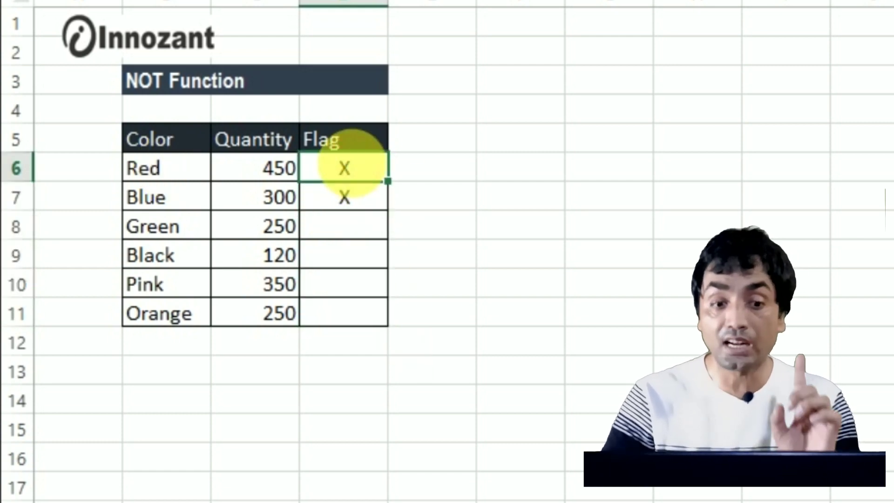
{"action": "double_click", "coordinate": [356, 167]}
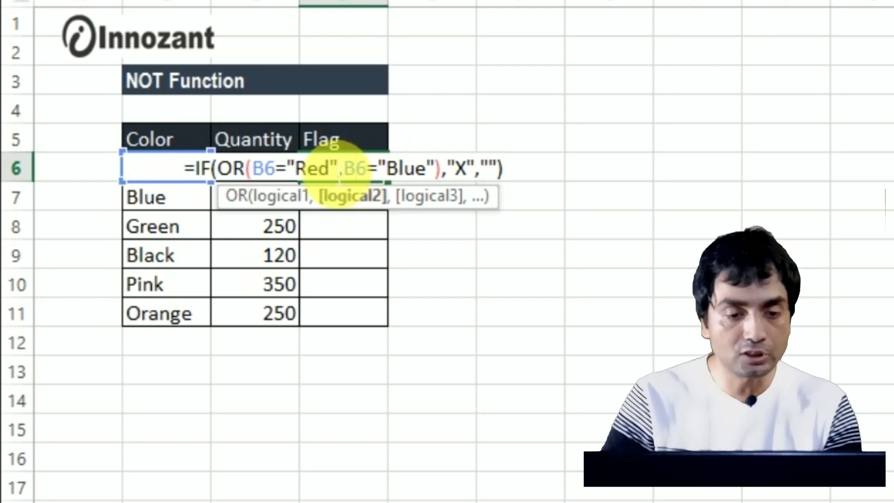
{"action": "key", "text": "Escape"}
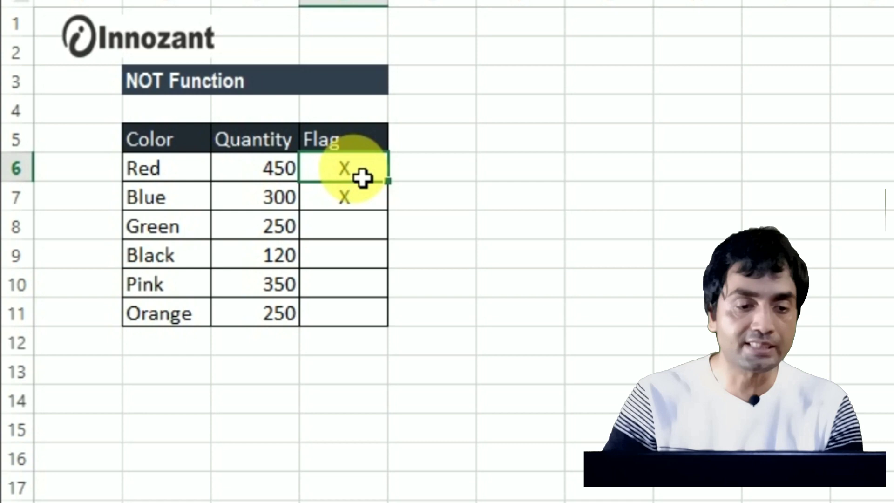
{"action": "left_click", "coordinate": [343, 208]}
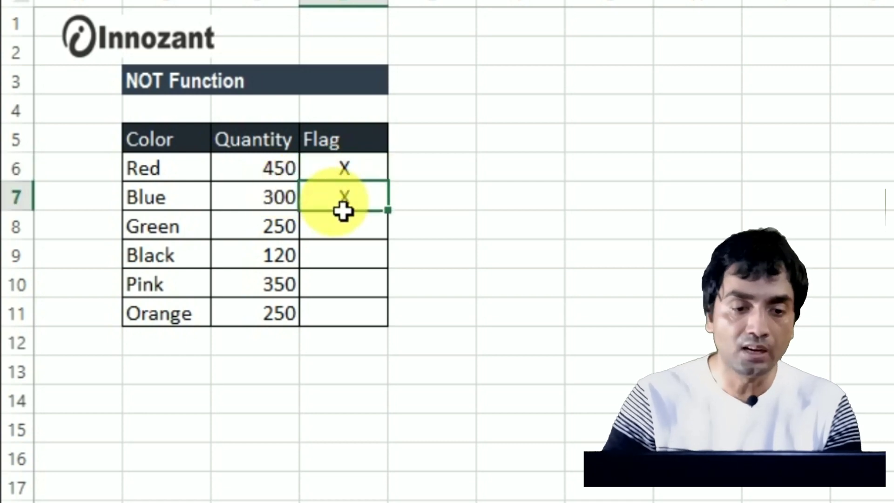
Step: Try Blue as the color in B10 to test the flag formula, and undo the change
{"action": "left_click", "coordinate": [195, 295]}
{"action": "type", "text": "Blue"}
{"action": "key", "text": "Tab"}
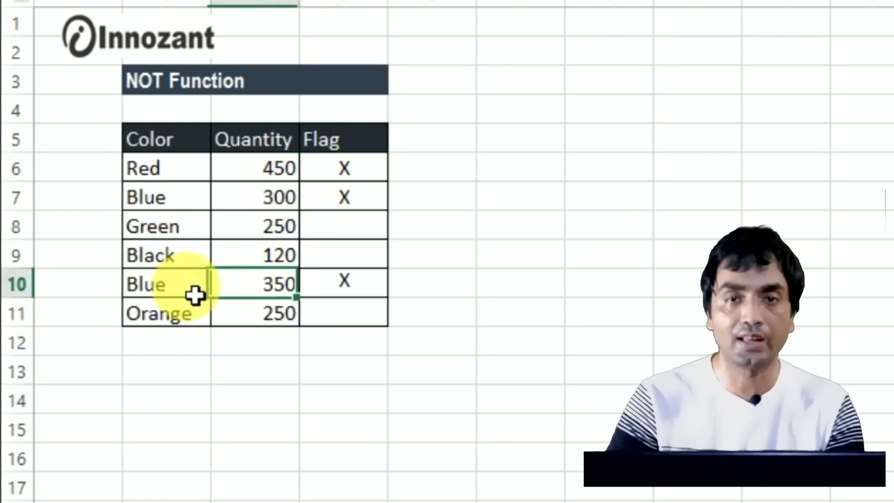
{"action": "key", "text": "Tab"}
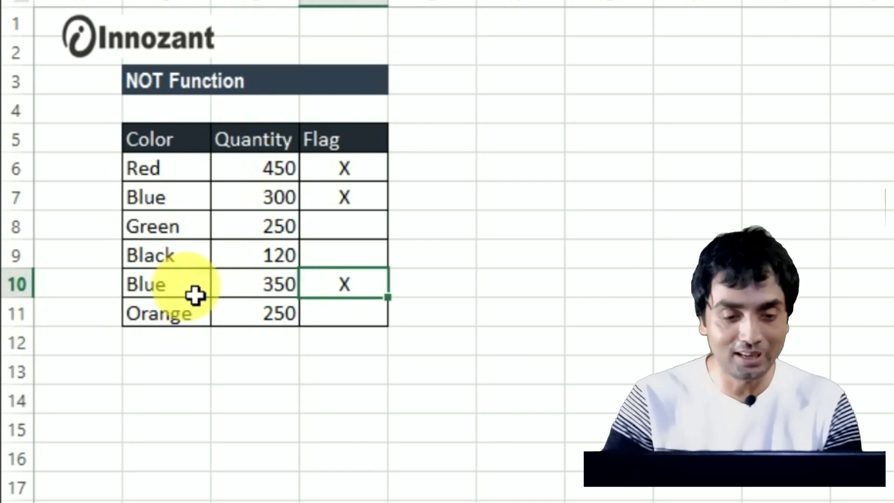
{"action": "key", "text": "ctrl+z"}
Step: Review the flagged rows and the OR conditions in the D6 formula without changing it
{"action": "key", "text": "Up"}
{"action": "key", "text": "Up"}
{"action": "key", "text": "Up"}
{"action": "key", "text": "Right"}
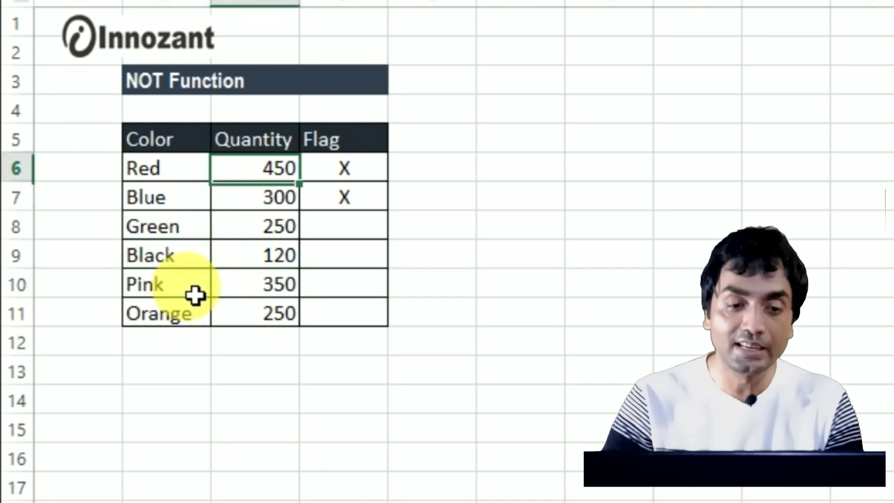
{"action": "key", "text": "Up"}
{"action": "key", "text": "Right"}
{"action": "key", "text": "Down"}
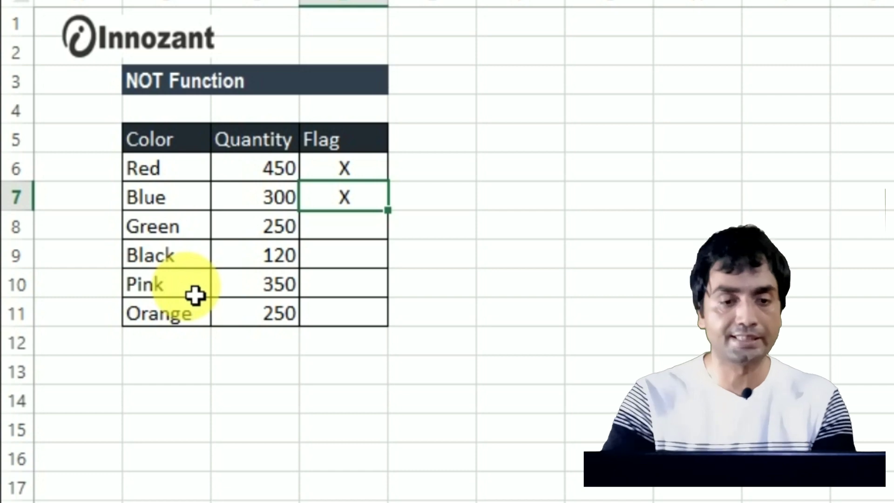
{"action": "left_click", "coordinate": [355, 173]}
{"action": "double_click", "coordinate": [356, 172]}
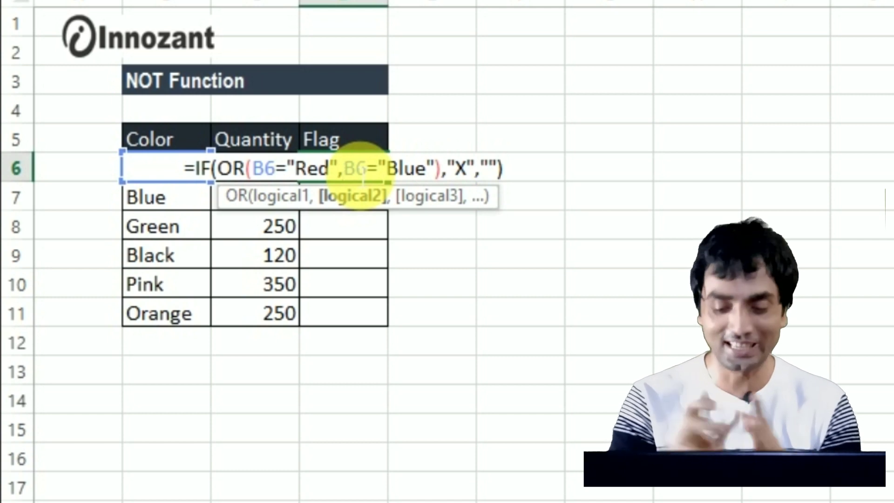
{"action": "key", "text": "Escape"}
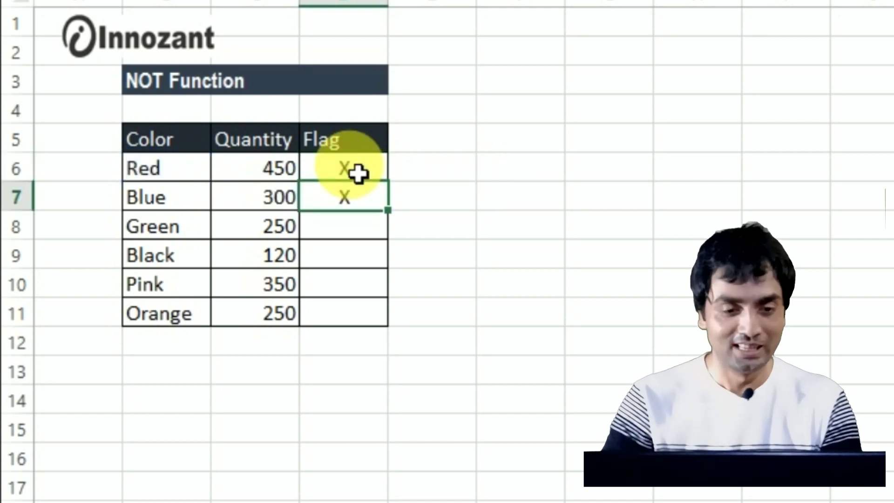
Step: Wrap the OR test in D6 with NOT so the formula reads =IF(NOT(OR(B6="Red",B6="Blue")),"X","")
{"action": "double_click", "coordinate": [359, 173]}
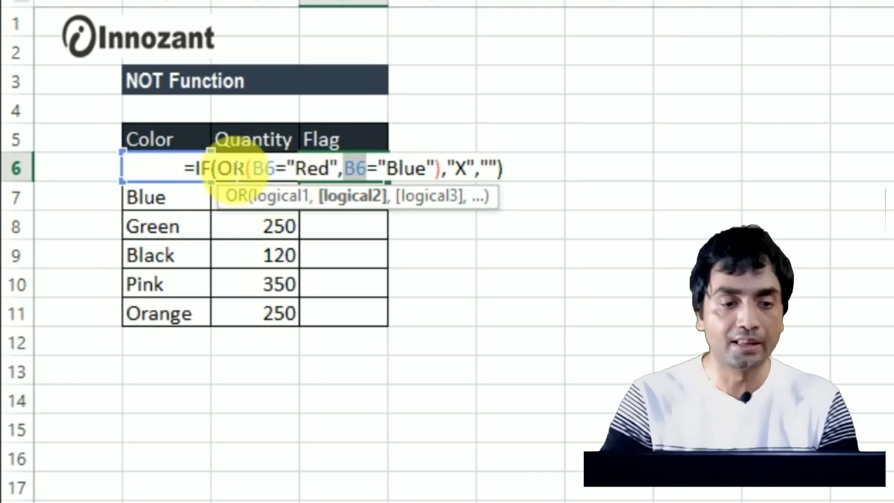
{"action": "left_click", "coordinate": [218, 168]}
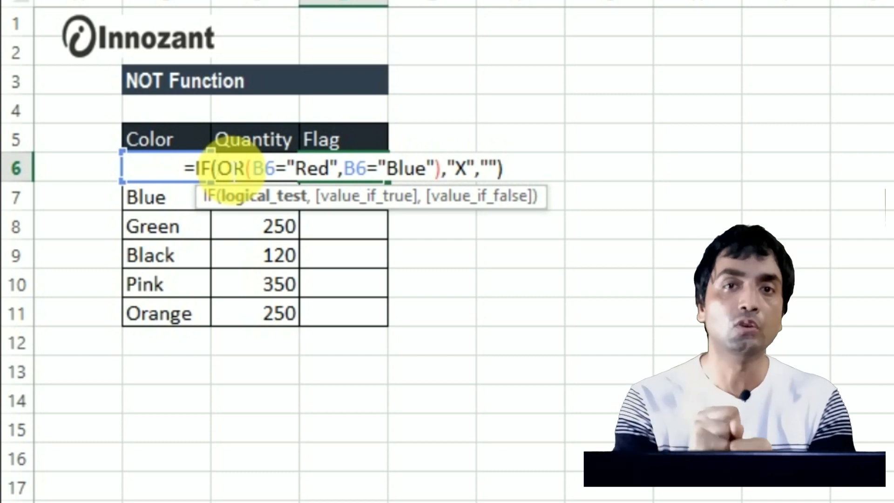
{"action": "type", "text": "not"}
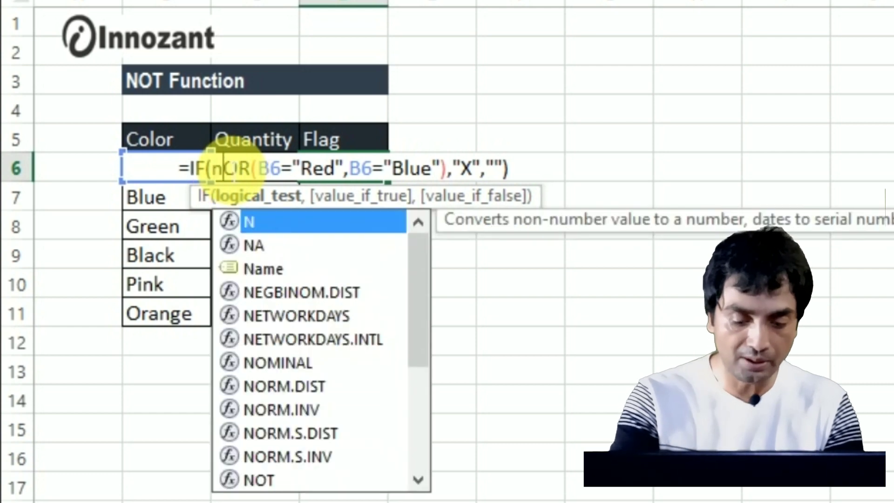
{"action": "key", "text": "Tab"}
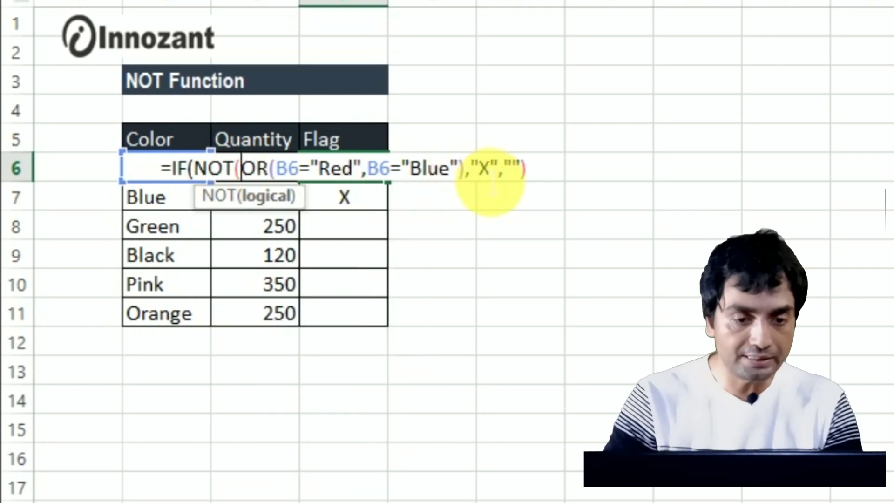
{"action": "left_click", "coordinate": [465, 167]}
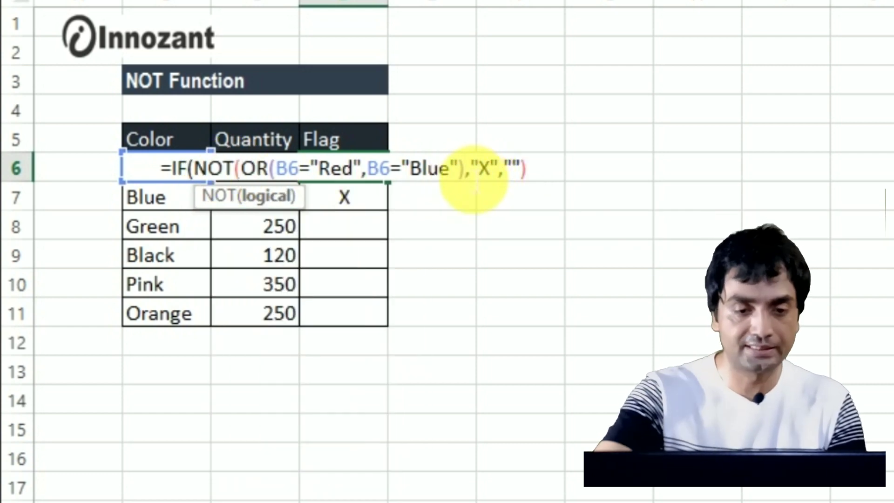
{"action": "type", "text": ")"}
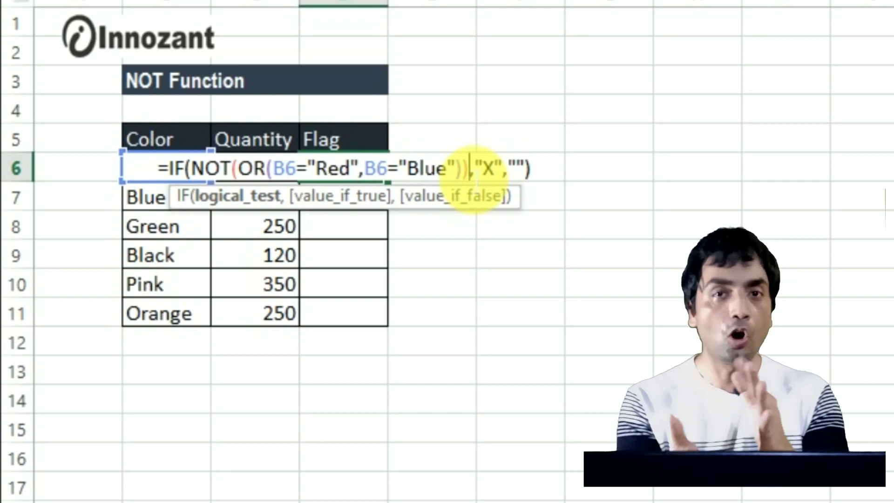
{"action": "key", "text": "ctrl+Return"}
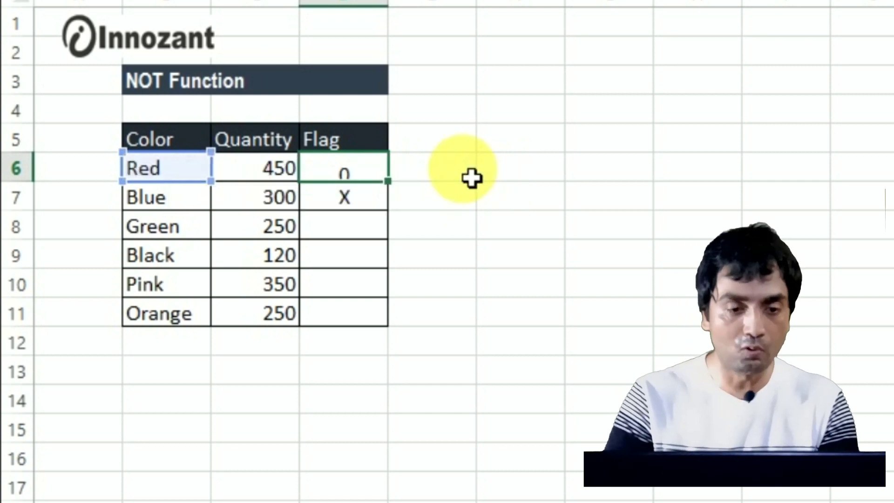
Step: Fill the NOT formula from D6 down through D11 in the Flag column
{"action": "key", "text": "shift+Down"}
{"action": "key", "text": "shift+Down"}
{"action": "key", "text": "shift+Down"}
{"action": "key", "text": "shift+Down"}
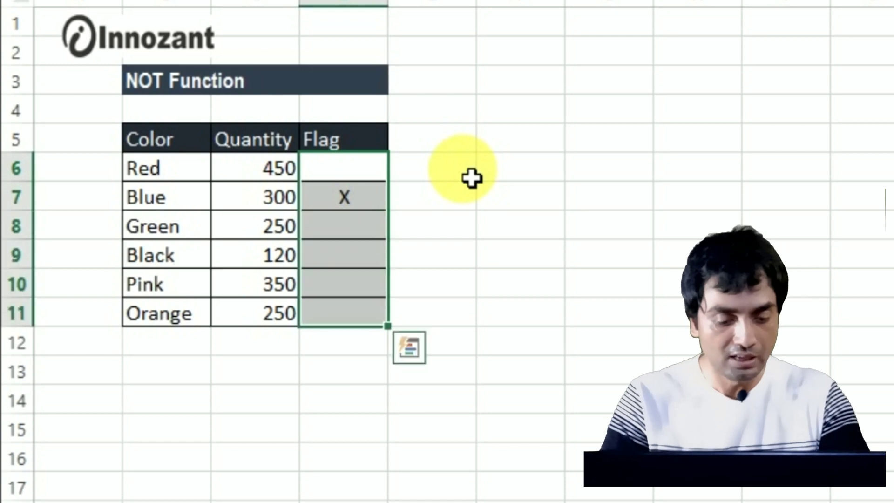
{"action": "key", "text": "ctrl+d"}
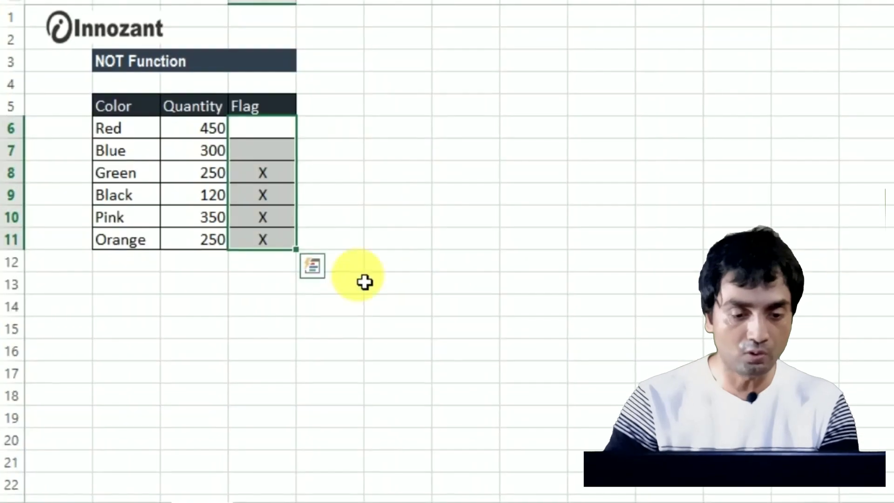
Step: On the NOT3 sheet, start an IF(AND( formula in E11 with the first condition B11>=$B$5
{"action": "left_click", "coordinate": [266, 495]}
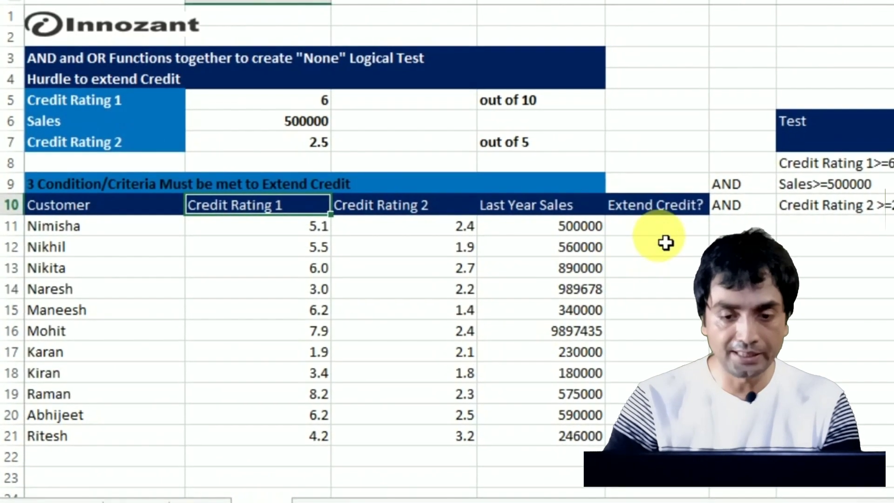
{"action": "left_click", "coordinate": [663, 233]}
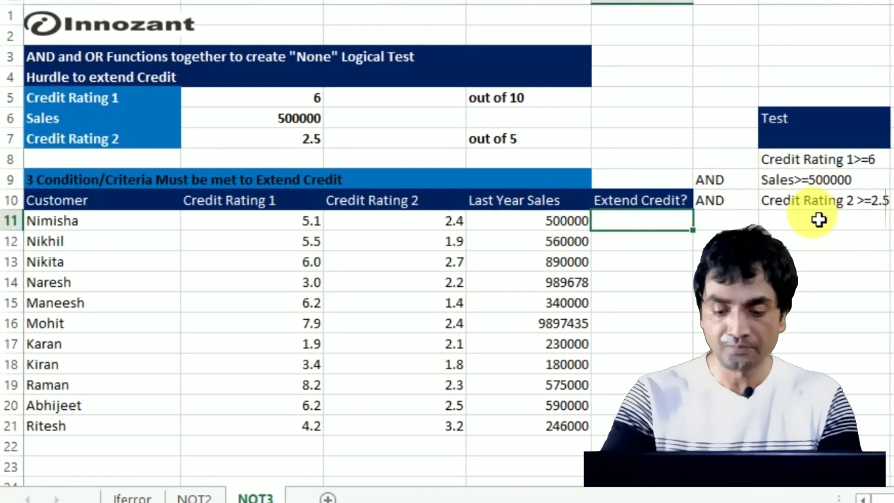
{"action": "type", "text": "=if(and("}
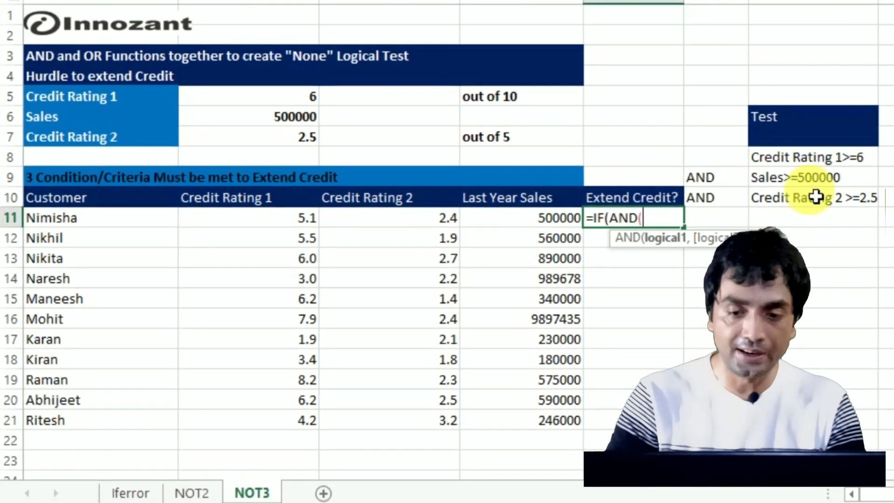
{"action": "left_click", "coordinate": [301, 223]}
{"action": "type", "text": ">="}
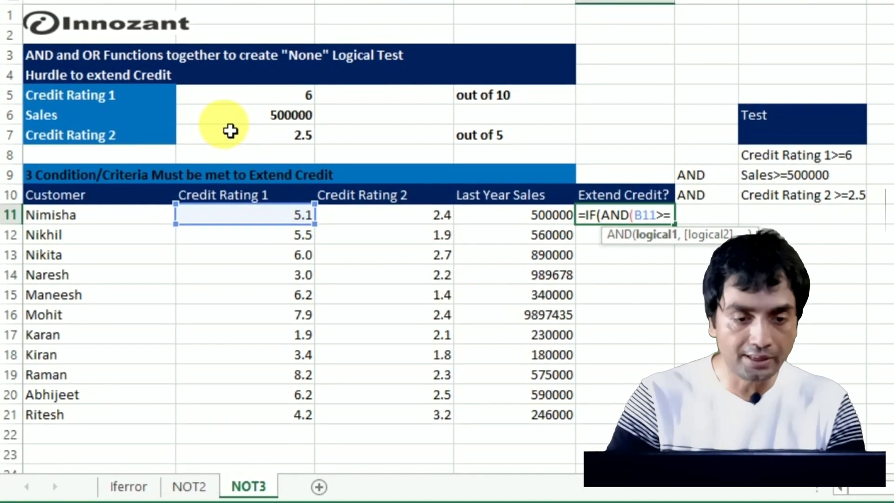
{"action": "left_click", "coordinate": [272, 100]}
{"action": "key", "text": "F4"}
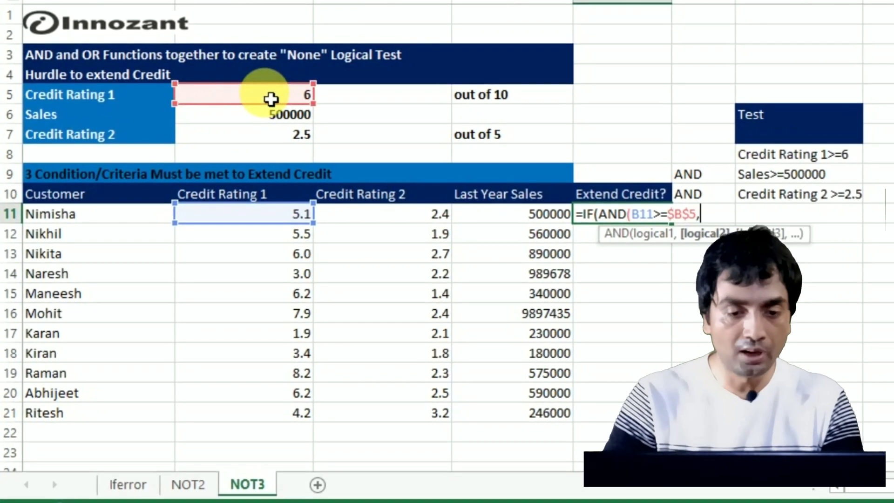
{"action": "type", "text": ","}
Step: Add the conditions C11>=$B$6 and D11>=$B$7 to the AND test in E11 and close it
{"action": "left_click", "coordinate": [383, 215]}
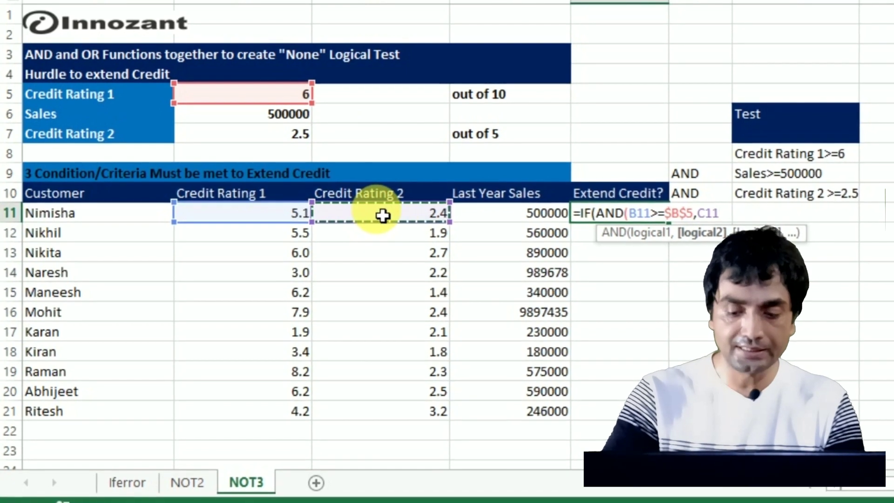
{"action": "type", "text": ">="}
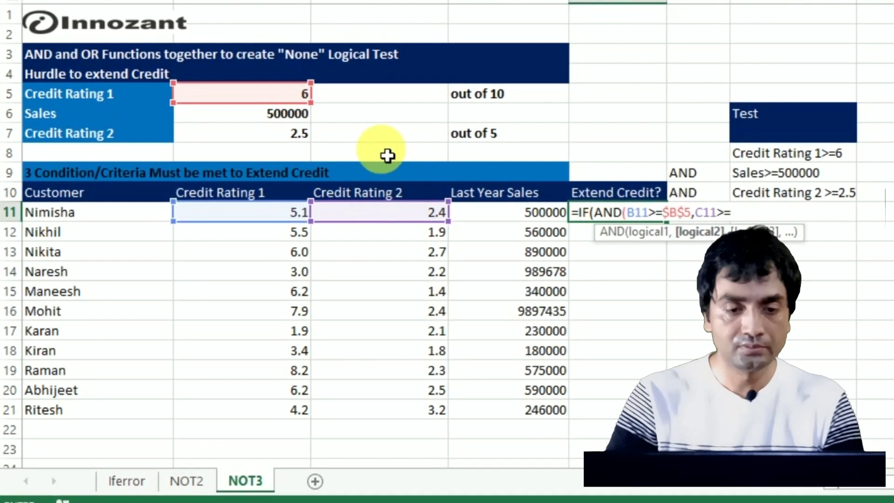
{"action": "left_click", "coordinate": [300, 119]}
{"action": "key", "text": "F4"}
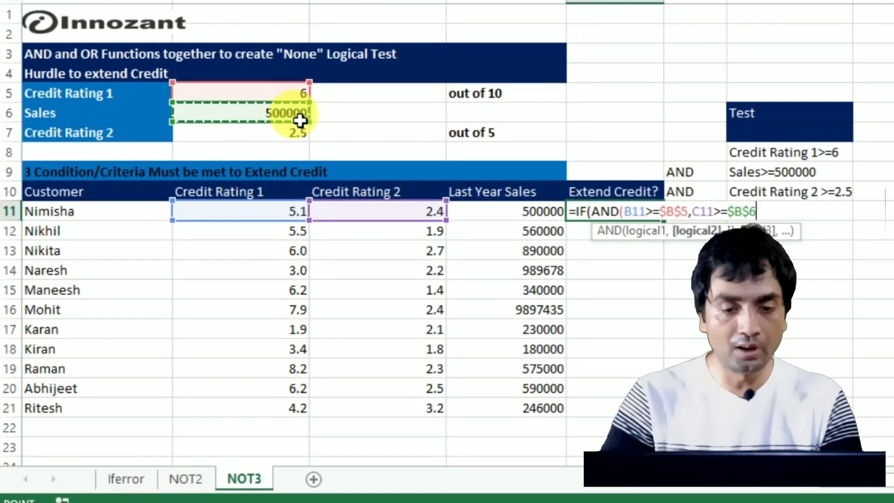
{"action": "type", "text": ","}
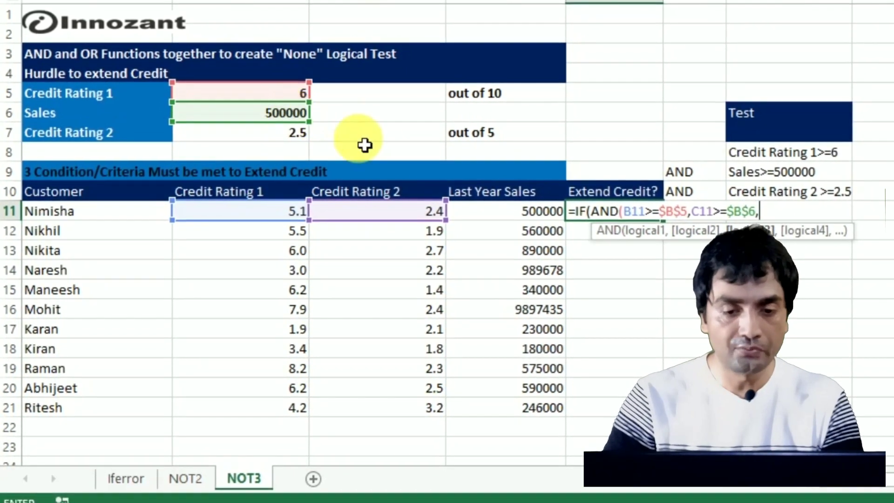
{"action": "left_click", "coordinate": [509, 215]}
{"action": "type", "text": ">="}
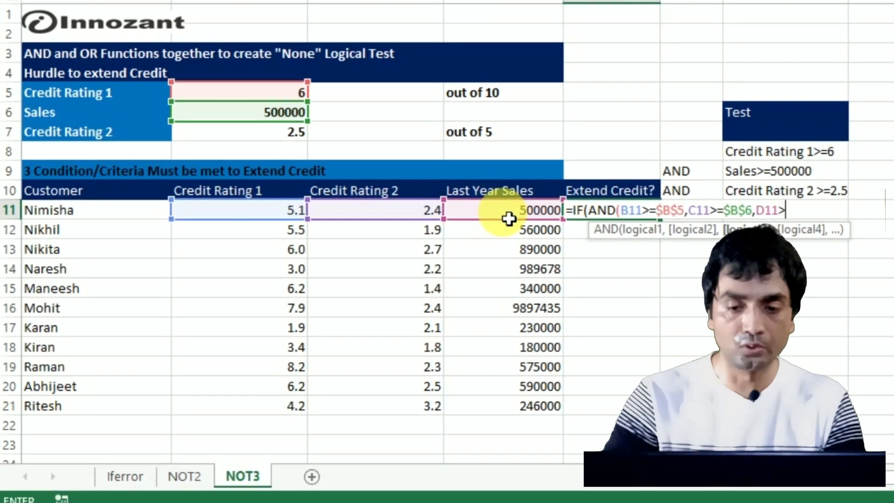
{"action": "left_click", "coordinate": [290, 139]}
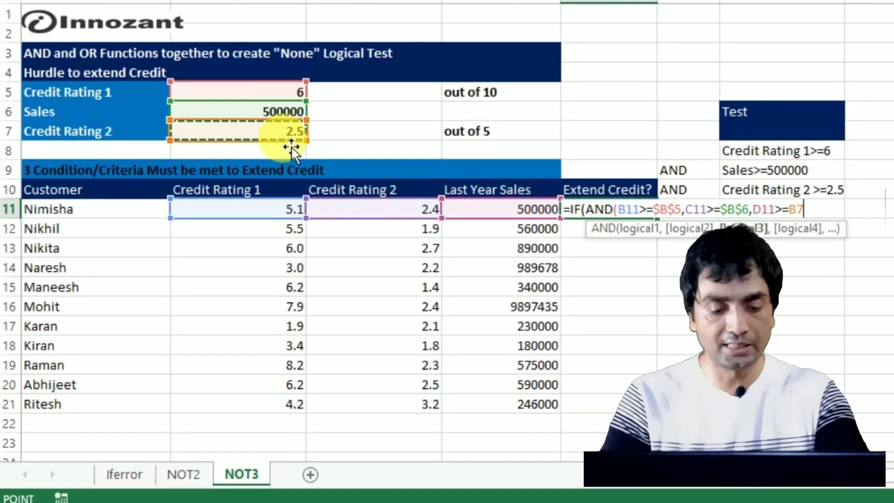
{"action": "key", "text": "F4"}
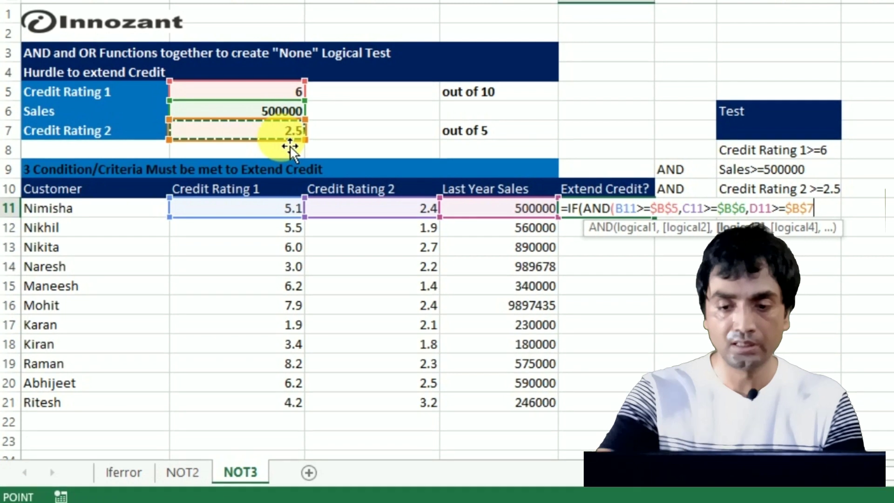
{"action": "type", "text": ")"}
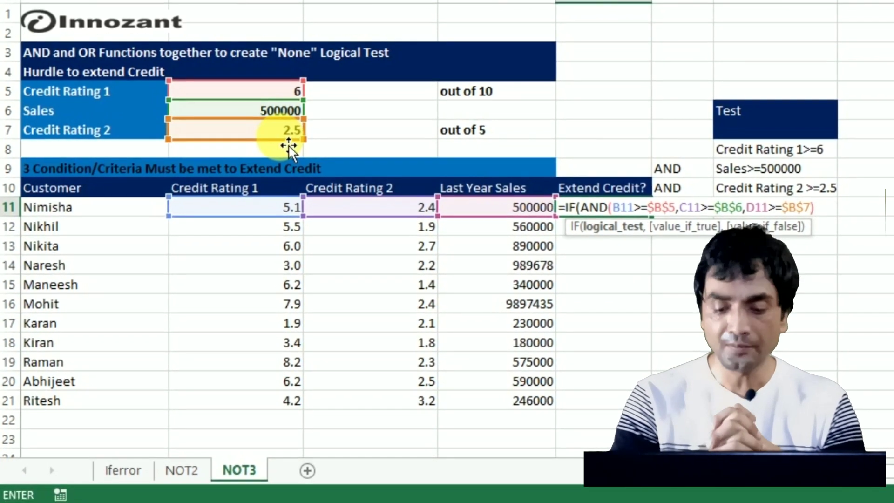
Step: Complete the IF formula in E11 with "Extend Credit" as the true result and "No Credit" as the false result
{"action": "type", "text": ",\"Extend Cred"}
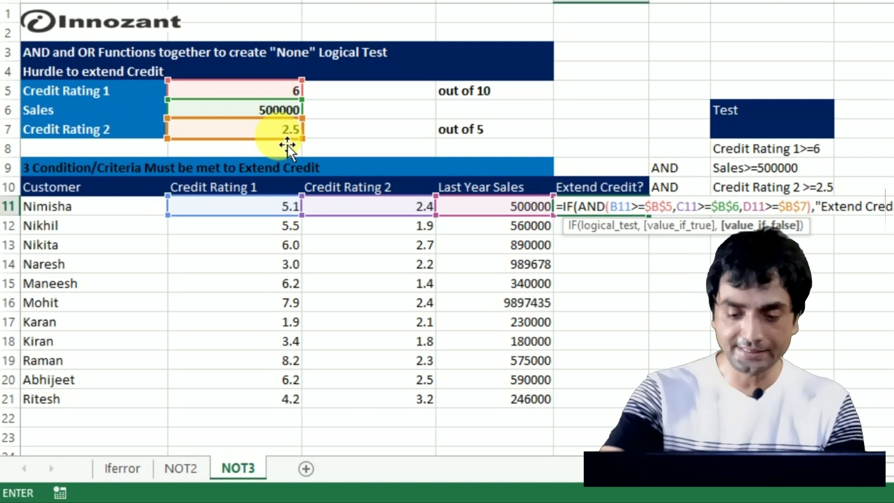
{"action": "key", "text": "Return"}
{"action": "key", "text": "Up"}
Step: Fill the IF/AND formula from E11 down through E21 in the Extend Credit? column
{"action": "key", "text": "shift+Down"}
{"action": "key", "text": "shift+Down"}
{"action": "key", "text": "shift+Down"}
{"action": "key", "text": "shift+Down"}
{"action": "key", "text": "shift+Down"}
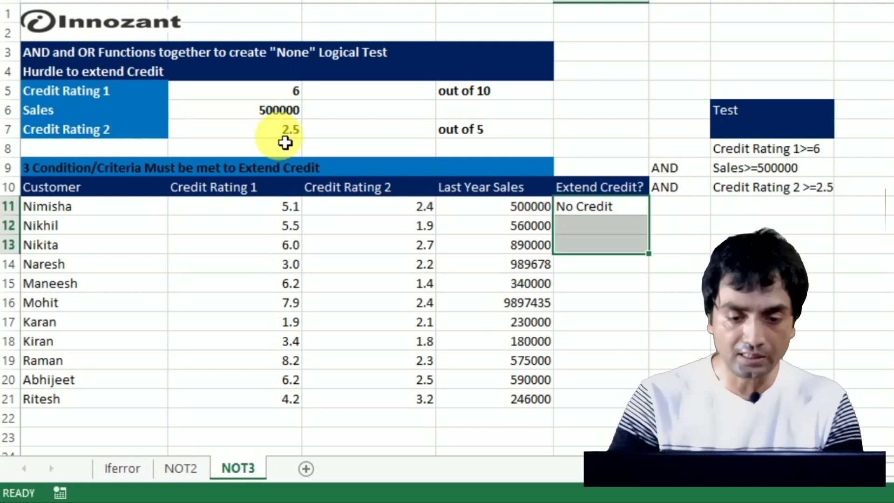
{"action": "key", "text": "shift+Down"}
{"action": "key", "text": "shift+Down"}
{"action": "key", "text": "shift+Down"}
{"action": "key", "text": "shift+Down"}
{"action": "key", "text": "shift+Down"}
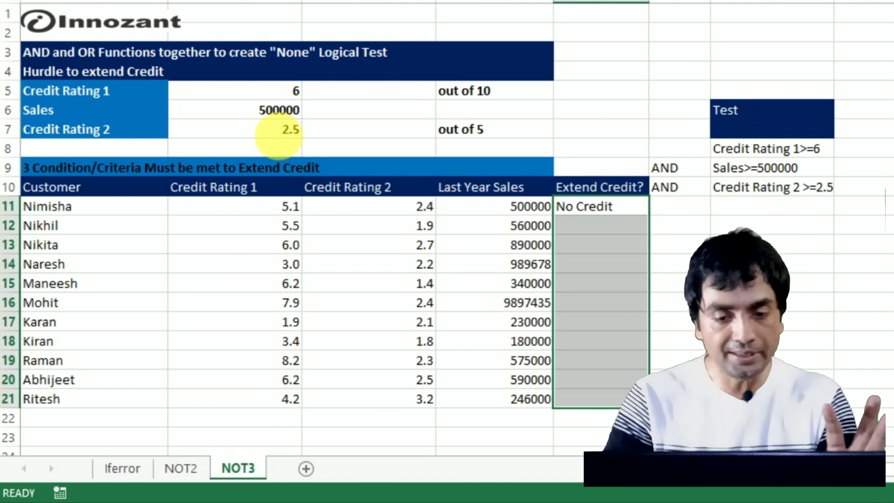
{"action": "key", "text": "ctrl+d"}
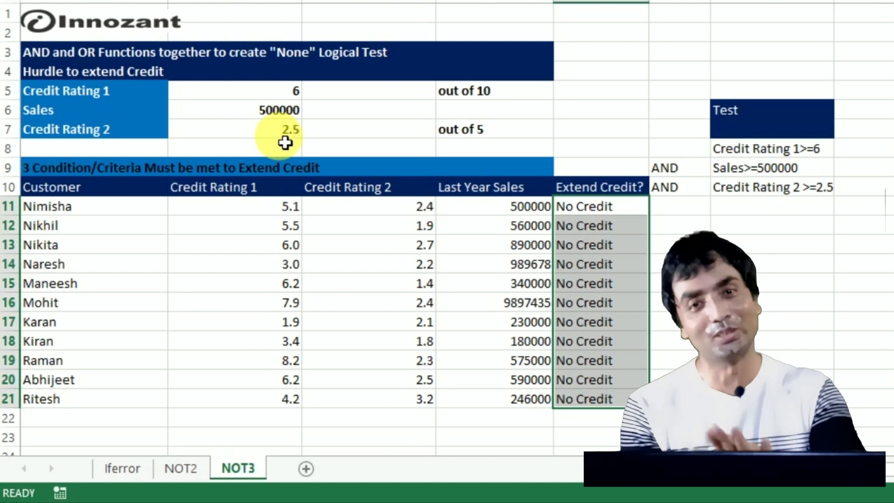
Step: Wrap the AND test in E11 with NOT so the condition reads NOT(AND(B11>=$B$5,C11>=$B$6,D11>=$B$7))
{"action": "key", "text": "Right"}
{"action": "key", "text": "Up"}
{"action": "key", "text": "Left"}
{"action": "key", "text": "Left"}
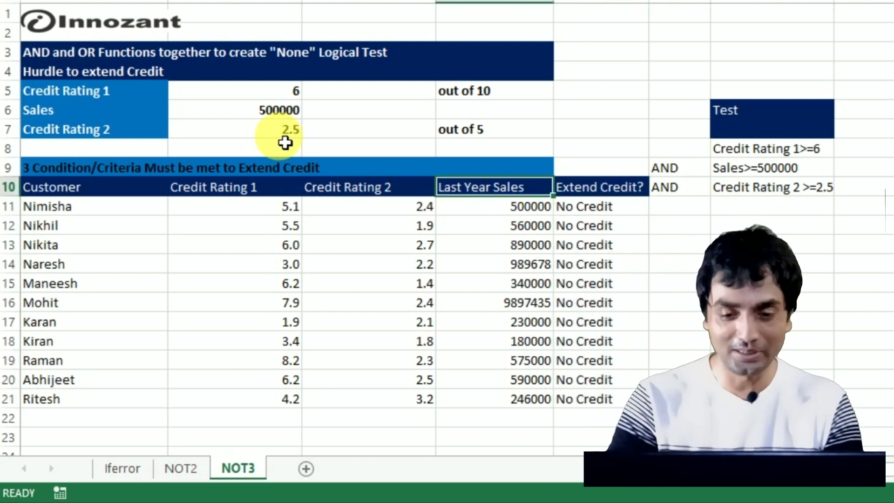
{"action": "key", "text": "Down"}
{"action": "key", "text": "Right"}
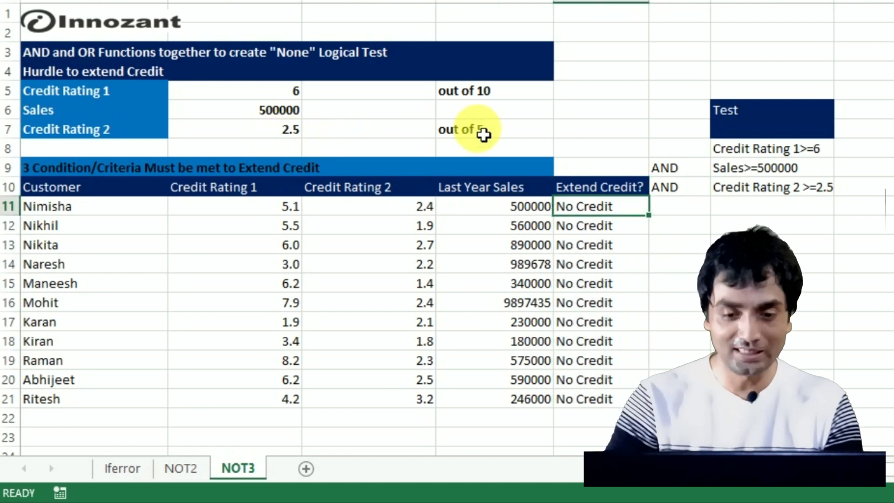
{"action": "double_click", "coordinate": [580, 205]}
{"action": "left_click", "coordinate": [578, 206]}
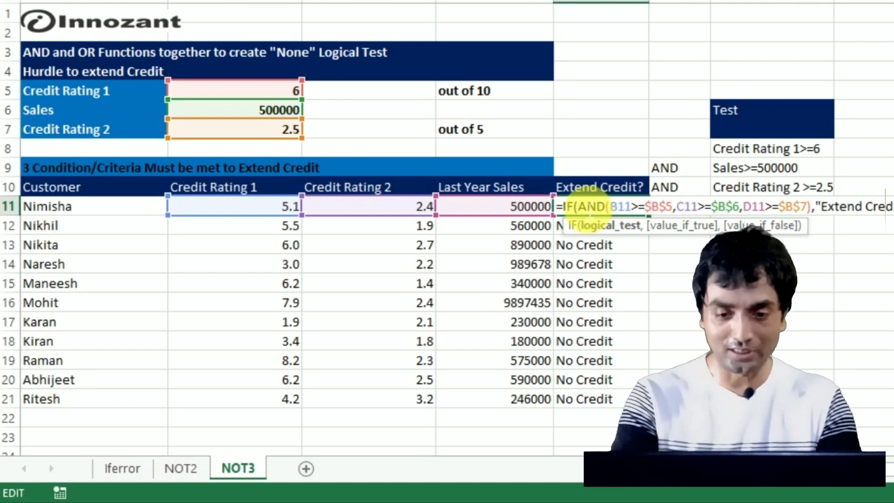
{"action": "type", "text": "not"}
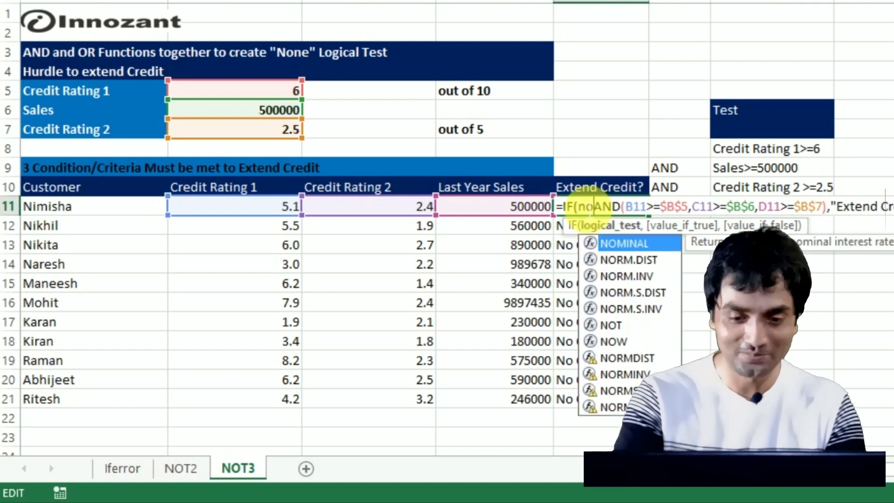
{"action": "key", "text": "Return"}
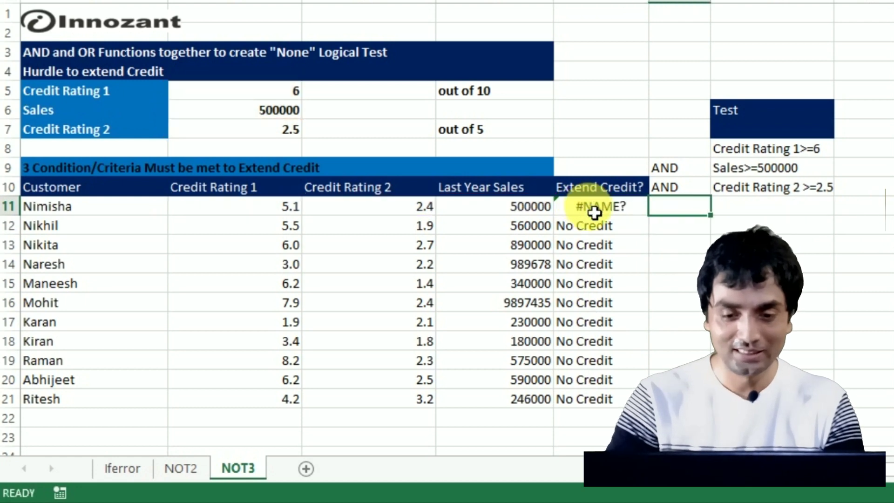
{"action": "double_click", "coordinate": [582, 206]}
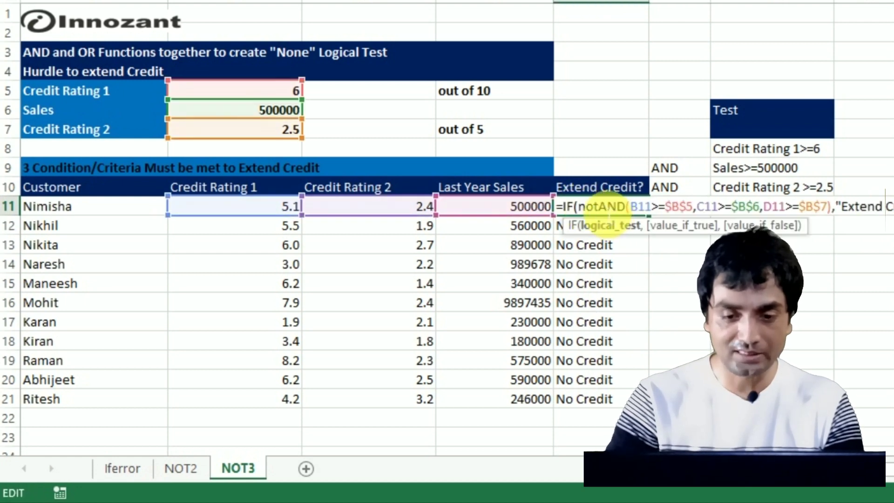
{"action": "type", "text": "("}
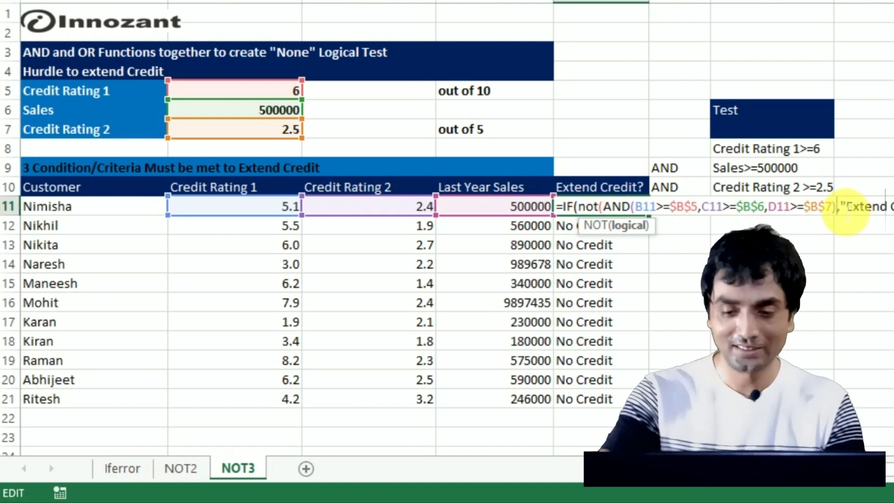
{"action": "key", "text": "Return"}
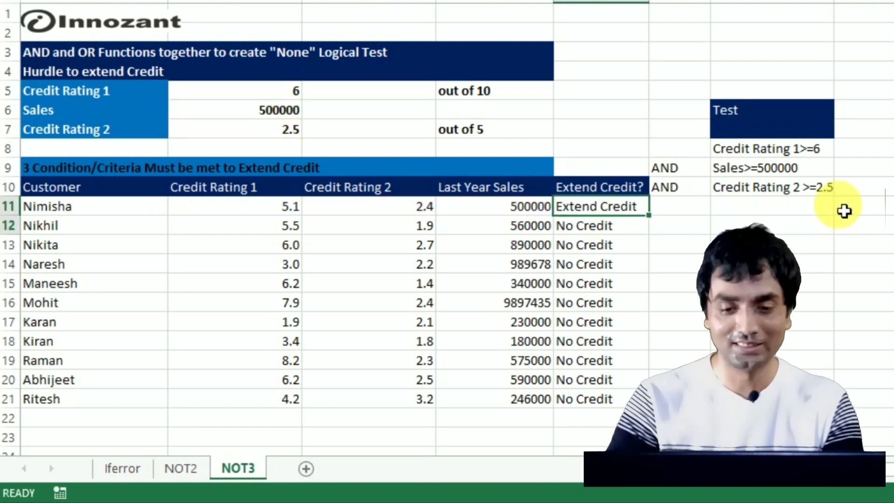
Step: Copy the NOT(AND) version of the formula from E11 down through E21
{"action": "key", "text": "shift+Down"}
{"action": "key", "text": "shift+Down"}
{"action": "key", "text": "shift+Down"}
{"action": "key", "text": "shift+Down"}
{"action": "key", "text": "shift+Down"}
{"action": "key", "text": "shift+Down"}
{"action": "key", "text": "shift+Down"}
{"action": "key", "text": "shift+Down"}
{"action": "key", "text": "shift+Down"}
{"action": "key", "text": "shift+Down"}
{"action": "key", "text": "shift+Up"}
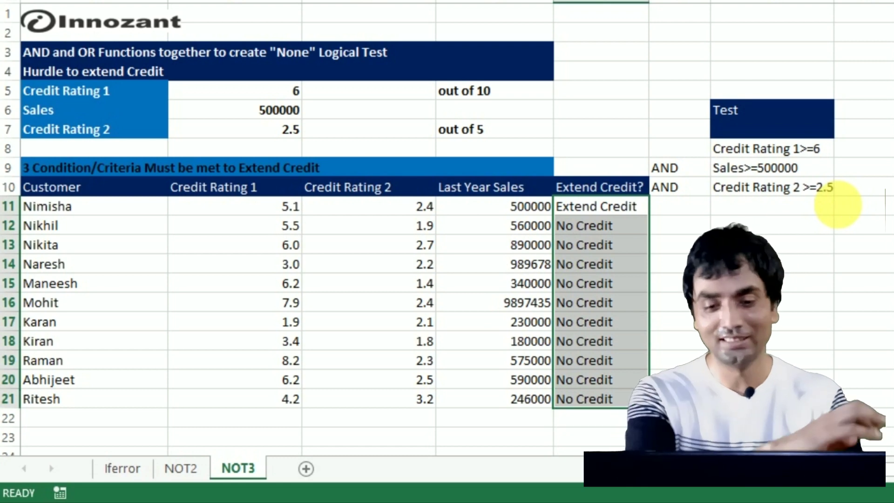
{"action": "key", "text": "ctrl+d"}
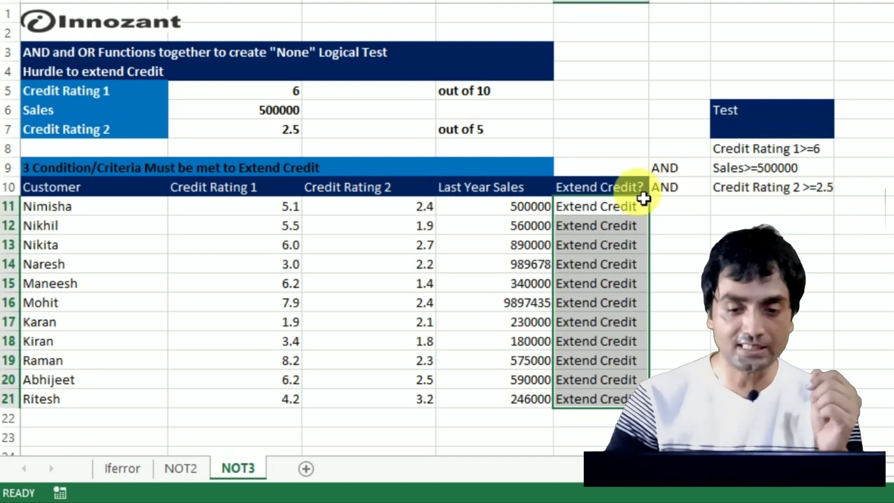
Step: Open the formula in E11 to examine its NOT and AND conditions
{"action": "left_click", "coordinate": [611, 211]}
{"action": "double_click", "coordinate": [611, 210]}
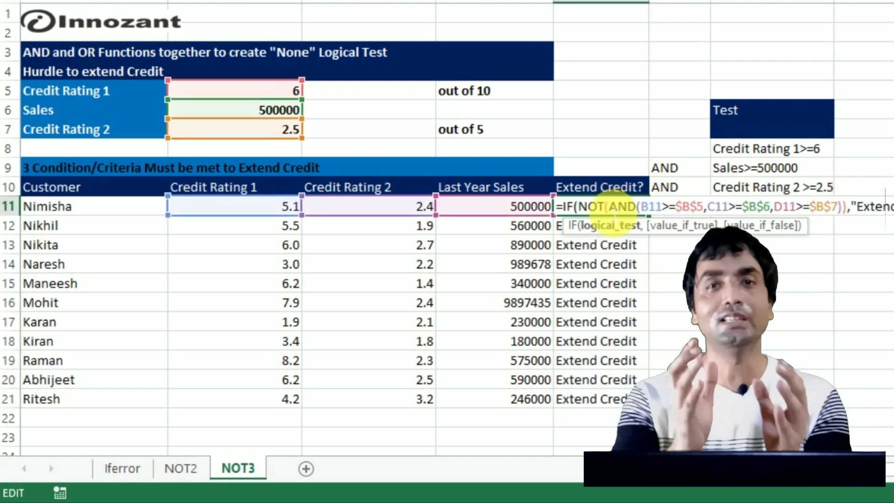